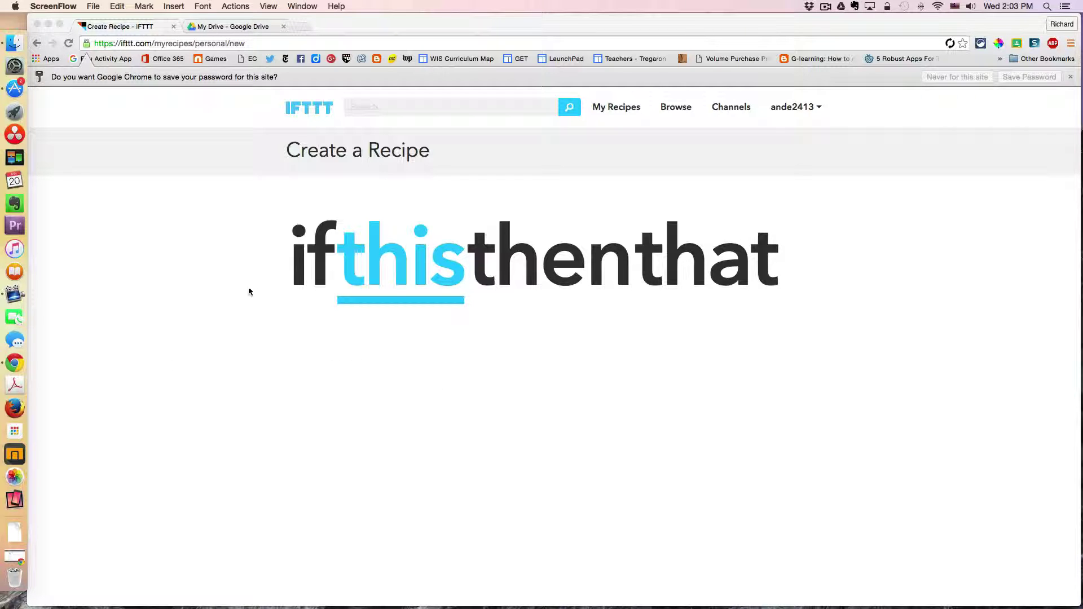
# Choose Twitter as the trigger channel to show its trigger options
pyautogui.click(404, 289)
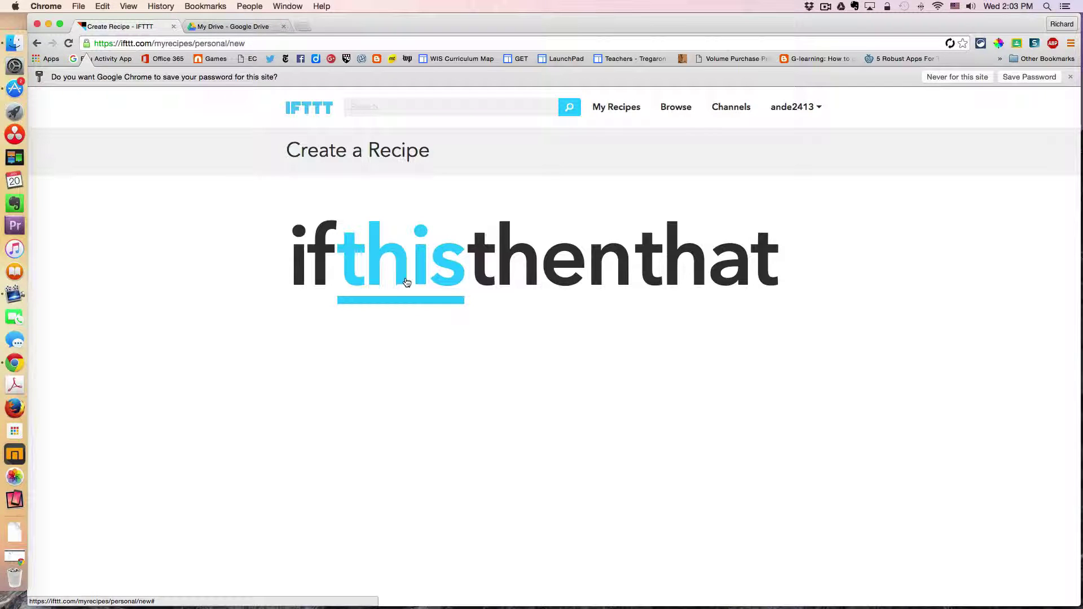
pyautogui.click(430, 277)
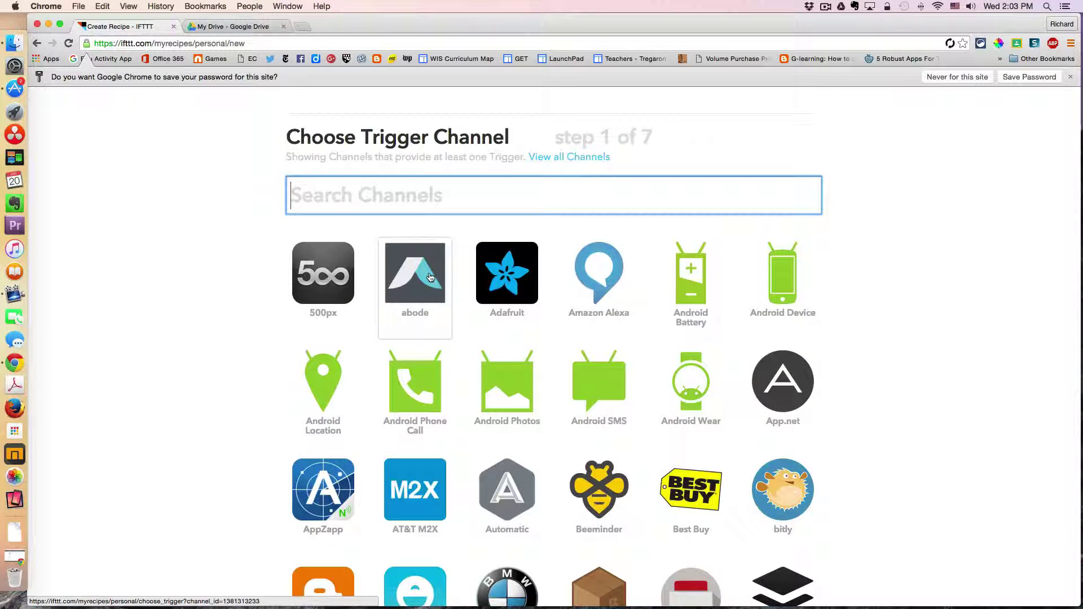
pyautogui.scroll(-2, 431, 277)
pyautogui.scroll(-2, 430, 278)
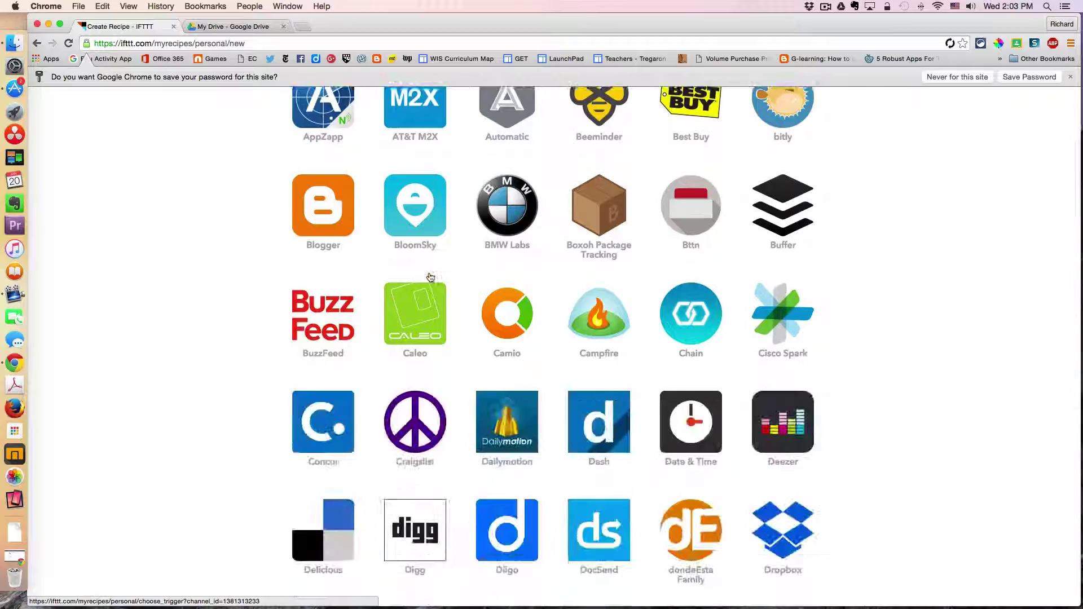
pyautogui.scroll(-2, 430, 278)
pyautogui.scroll(-2, 430, 278)
pyautogui.scroll(-3, 429, 277)
pyautogui.scroll(-3, 430, 278)
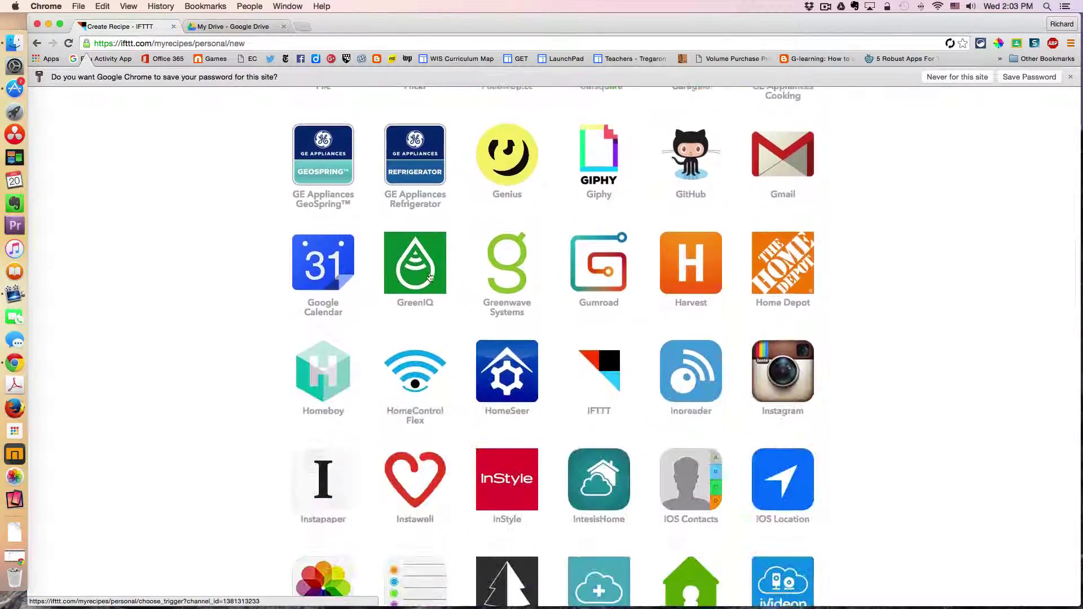
pyautogui.scroll(-1, 430, 277)
pyautogui.scroll(-4, 430, 278)
pyautogui.scroll(-3, 430, 279)
pyautogui.scroll(-2, 430, 278)
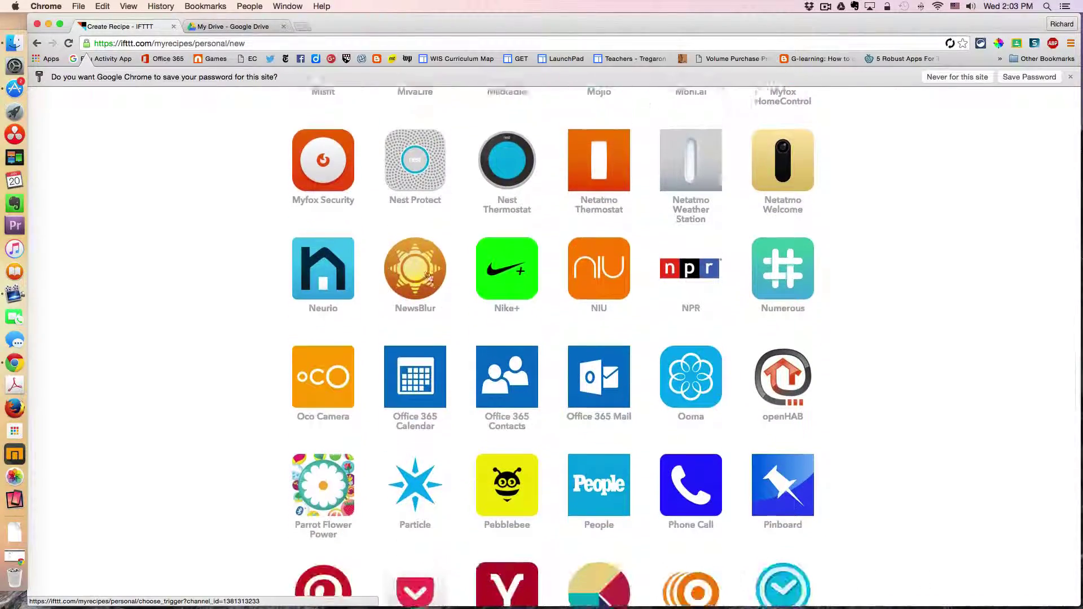
pyautogui.scroll(-3, 431, 277)
pyautogui.scroll(-1, 430, 277)
pyautogui.scroll(-2, 430, 278)
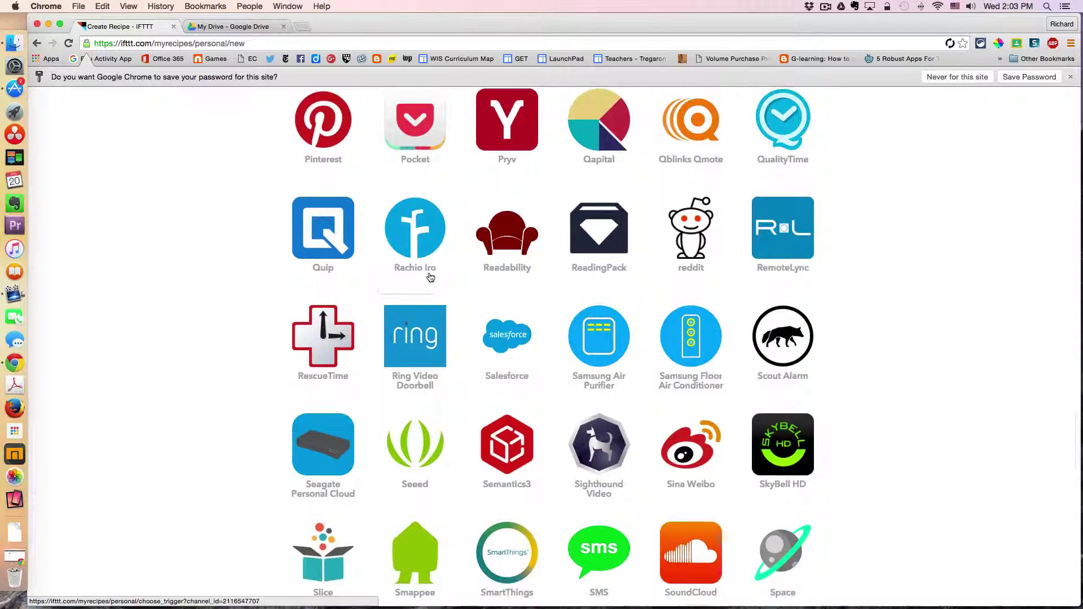
pyautogui.scroll(-4, 429, 278)
pyautogui.scroll(-2, 430, 277)
pyautogui.scroll(-2, 430, 277)
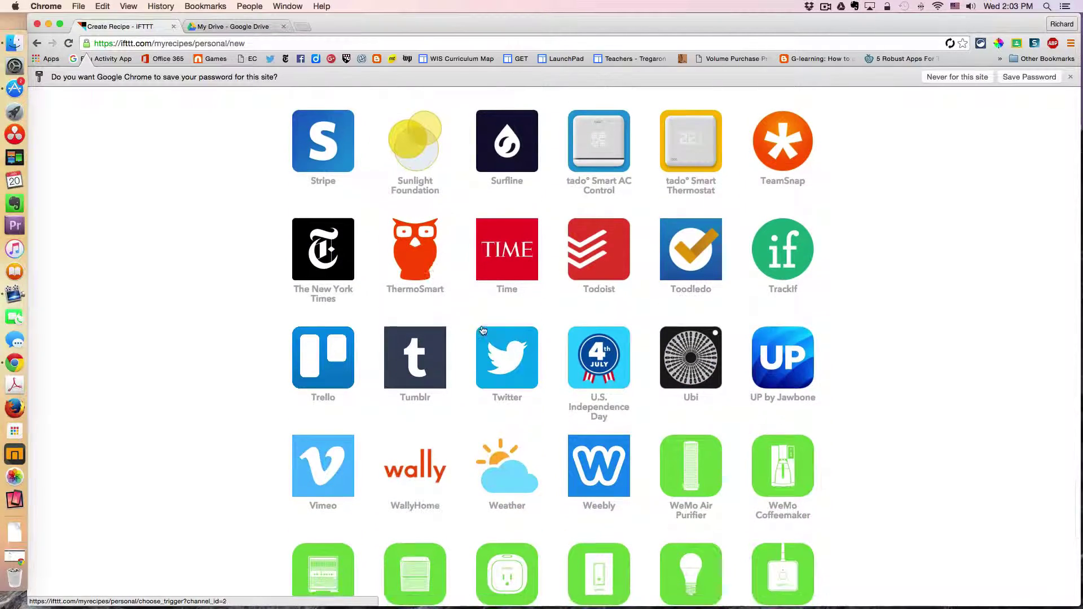
pyautogui.scroll(-2, 505, 347)
pyautogui.click(505, 347)
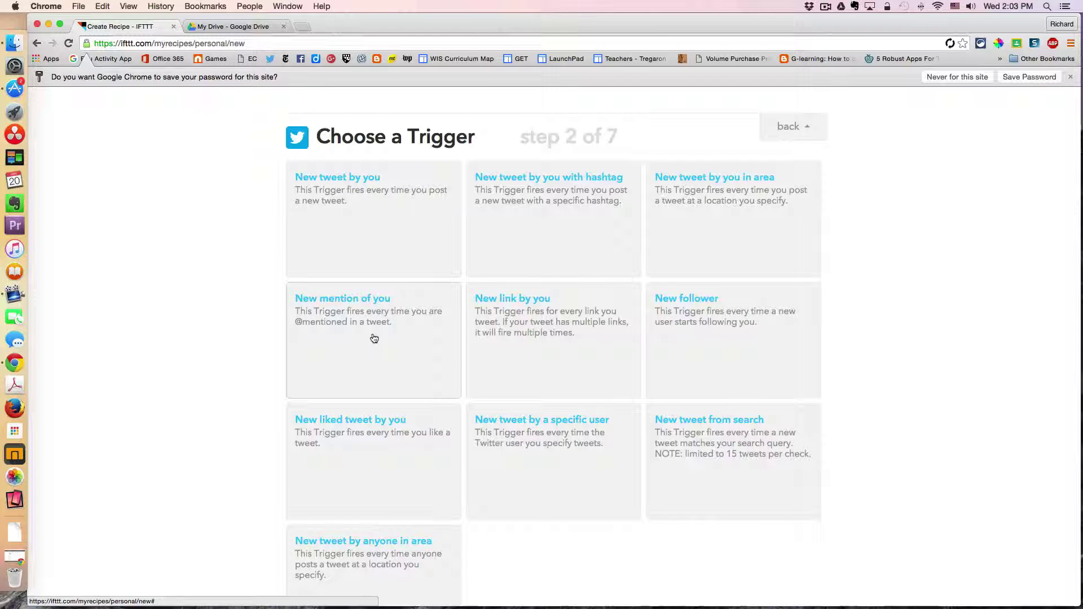
# Create the 'New mention of you' Twitter trigger for the recipe
pyautogui.click(353, 327)
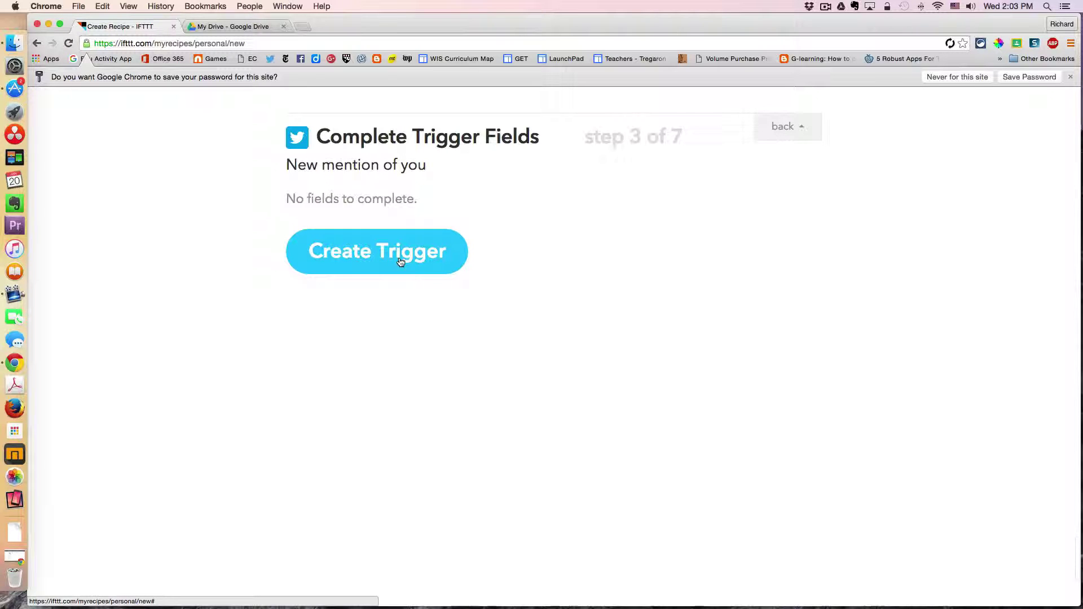
pyautogui.click(401, 262)
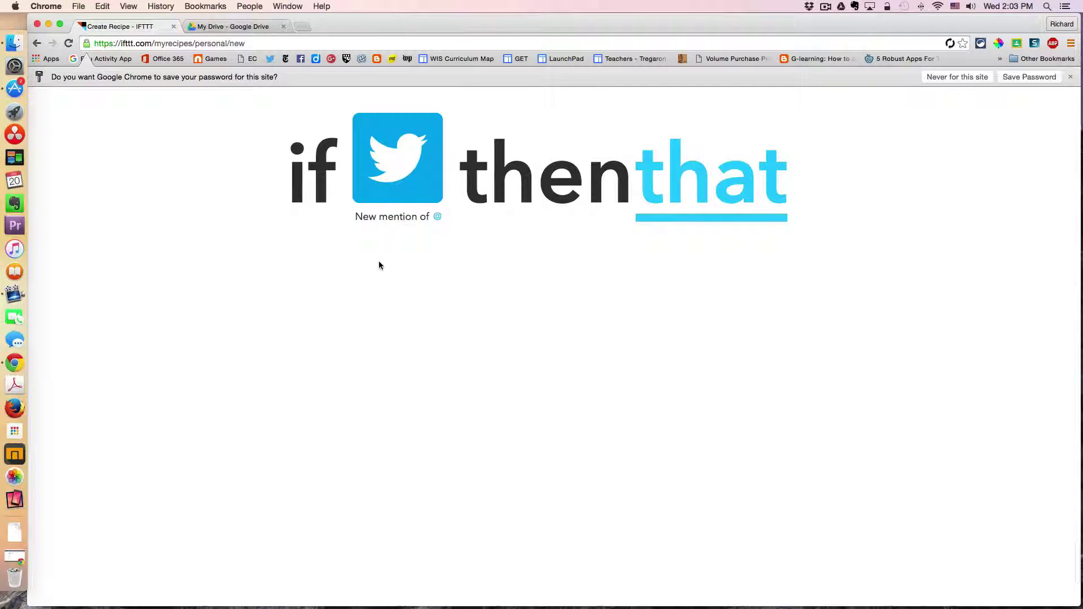
# Choose Google Drive as the 'that' action channel
pyautogui.click(738, 194)
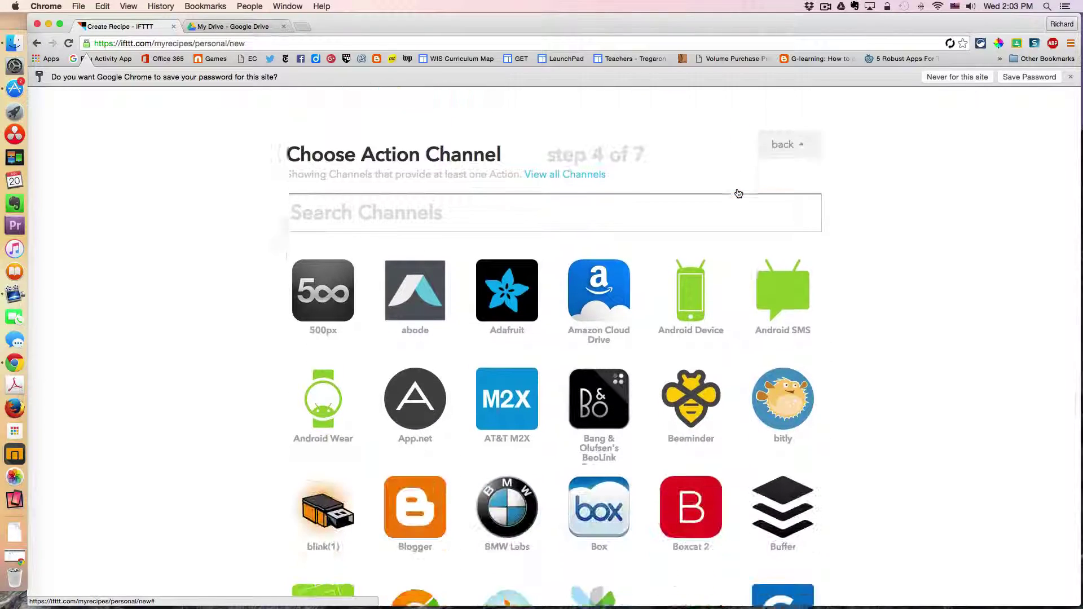
pyautogui.scroll(-1, 738, 193)
pyautogui.scroll(-5, 737, 188)
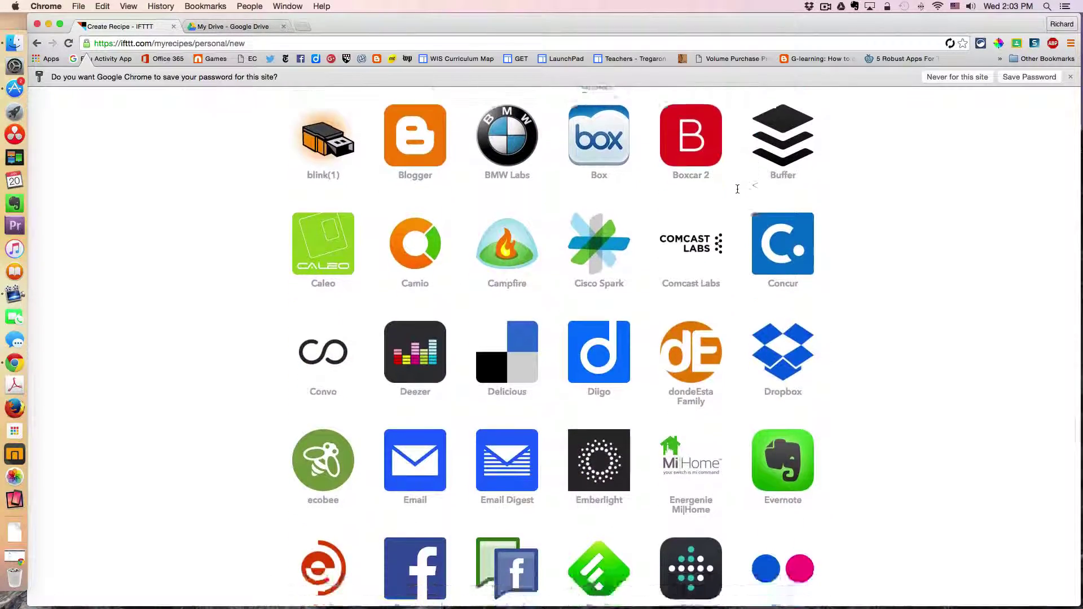
pyautogui.scroll(-4, 737, 189)
pyautogui.scroll(-4, 737, 189)
pyautogui.scroll(-5, 736, 188)
pyautogui.scroll(-3, 737, 189)
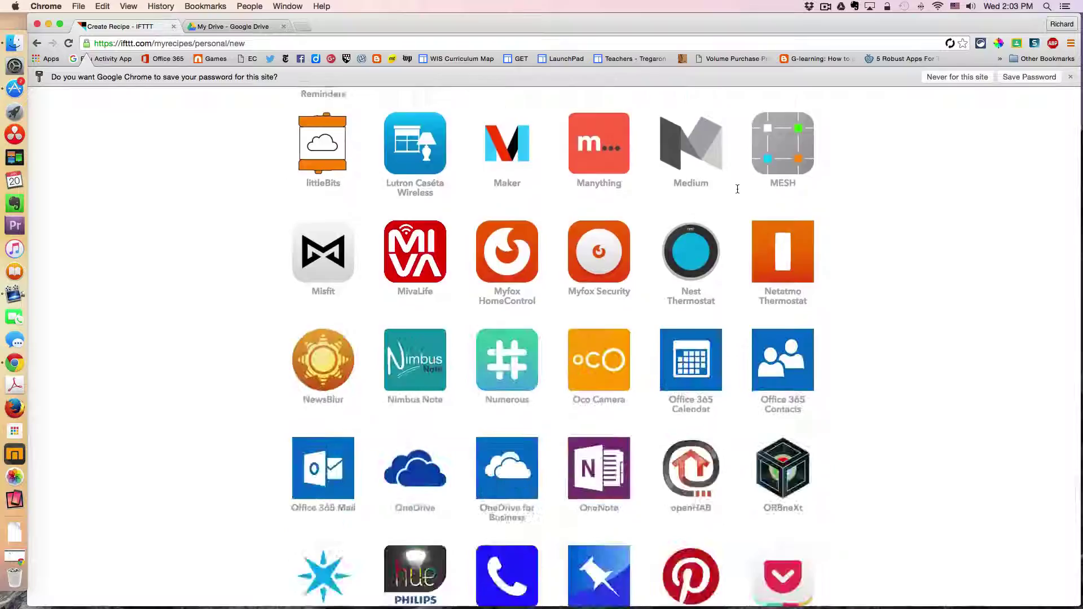
pyautogui.scroll(-5, 737, 189)
pyautogui.scroll(-5, 737, 189)
pyautogui.scroll(-1, 736, 189)
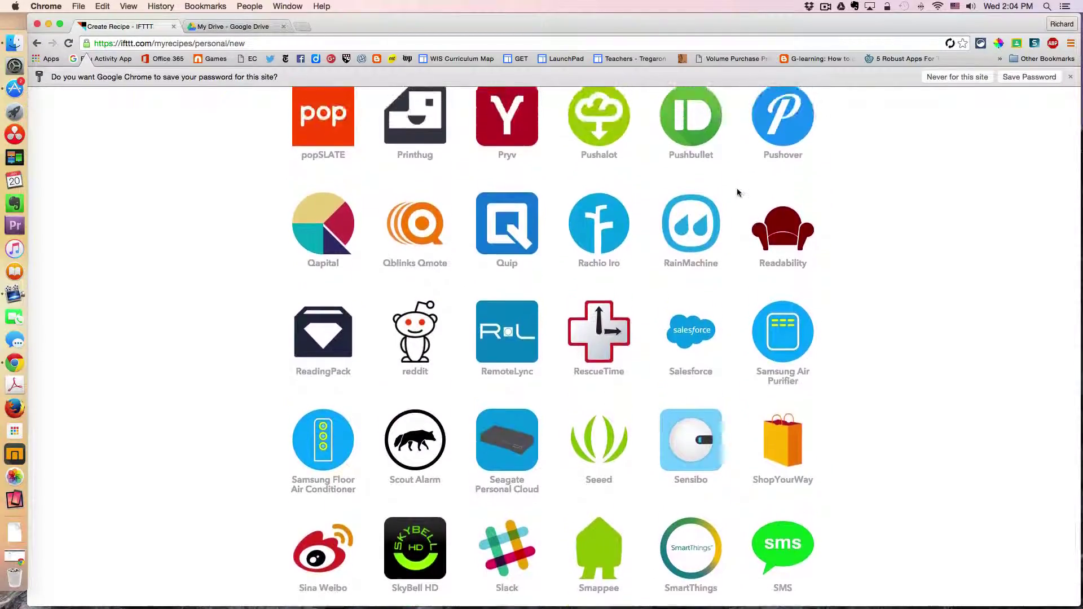
pyautogui.scroll(6, 737, 193)
pyautogui.scroll(1, 738, 192)
pyautogui.scroll(-6, 737, 194)
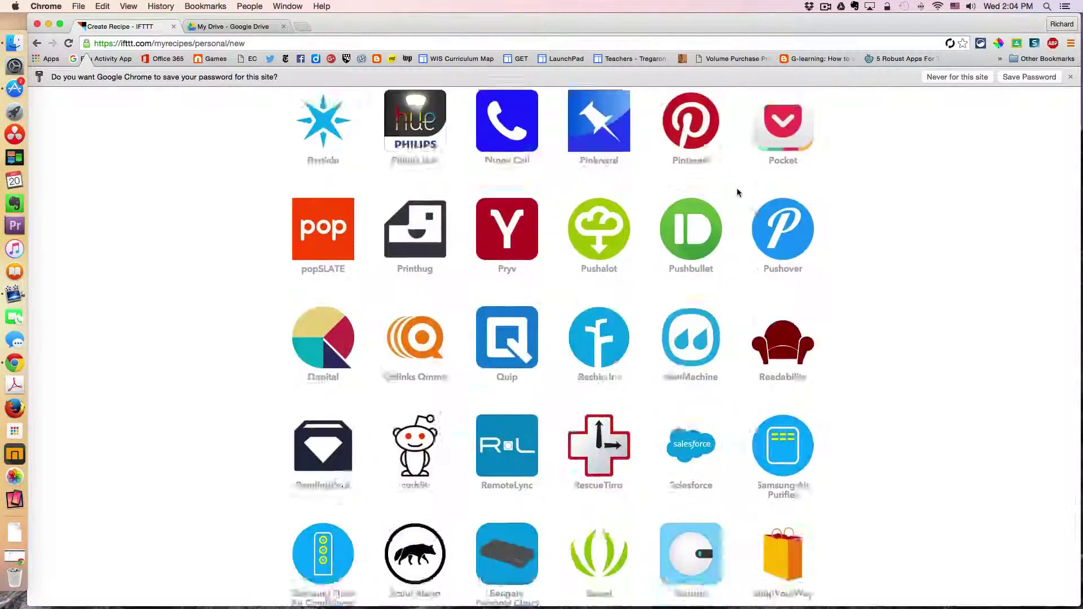
pyautogui.scroll(-10, 736, 193)
pyautogui.scroll(-3, 737, 193)
pyautogui.scroll(4, 736, 194)
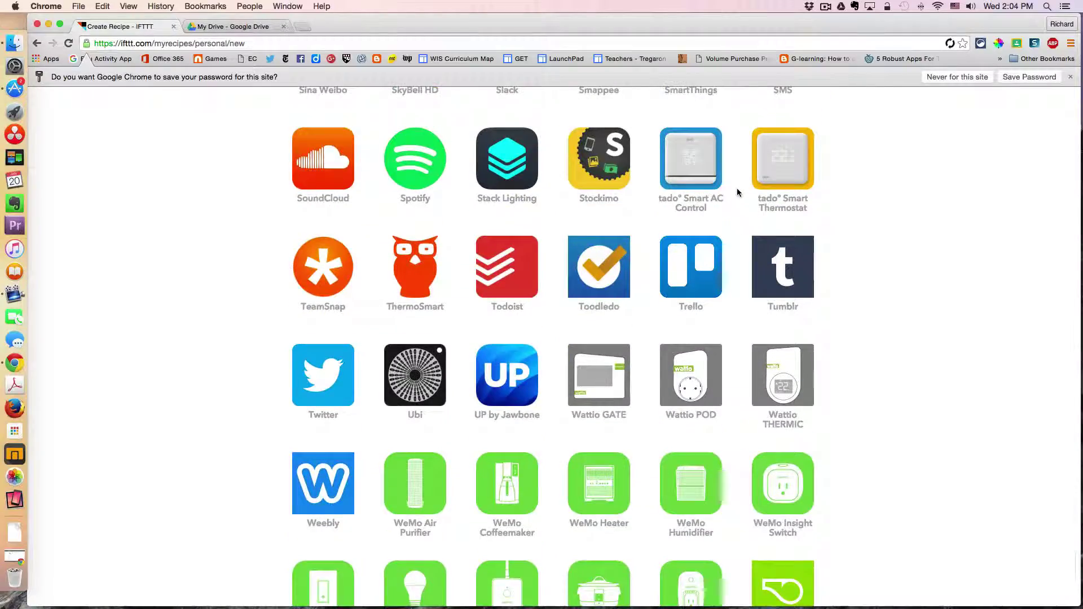
pyautogui.scroll(3, 737, 193)
pyautogui.scroll(4, 737, 193)
pyautogui.scroll(3, 737, 193)
pyautogui.scroll(1, 737, 193)
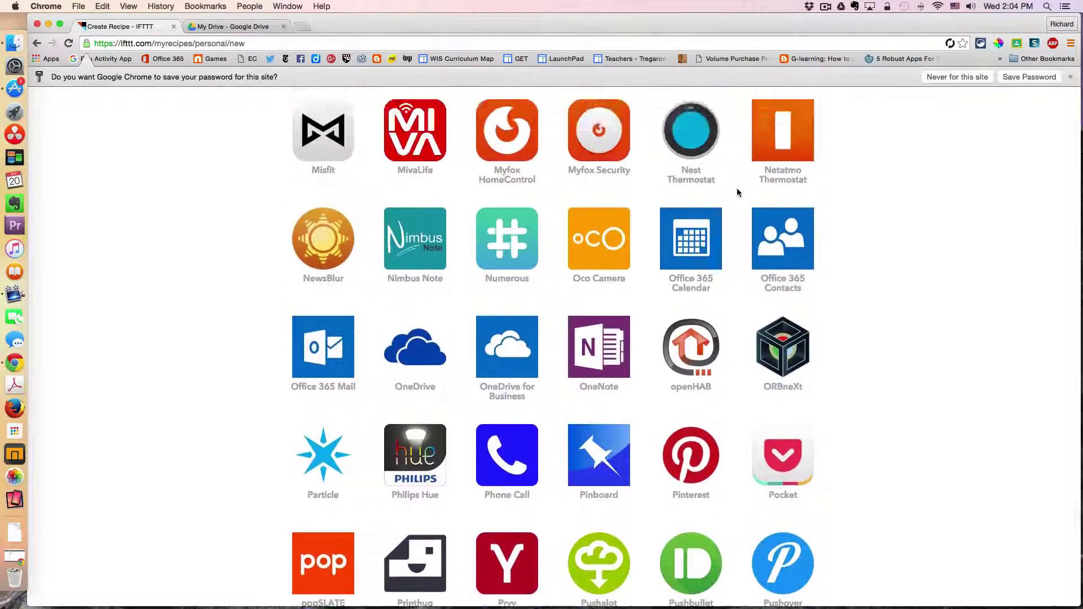
pyautogui.scroll(5, 737, 193)
pyautogui.scroll(1, 738, 193)
pyautogui.scroll(2, 738, 193)
pyautogui.scroll(2, 736, 193)
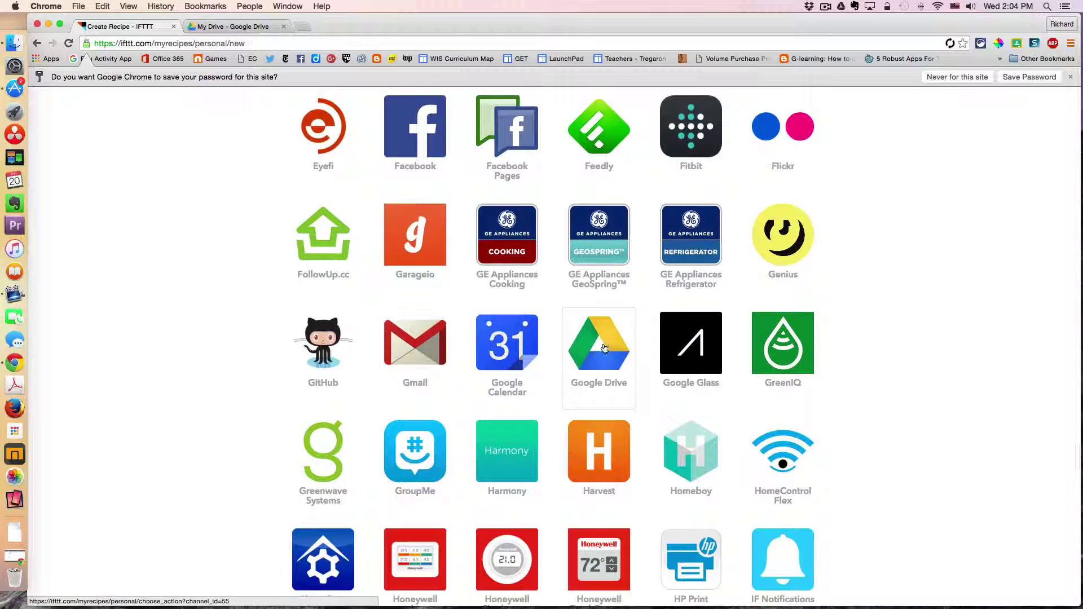
pyautogui.click(604, 347)
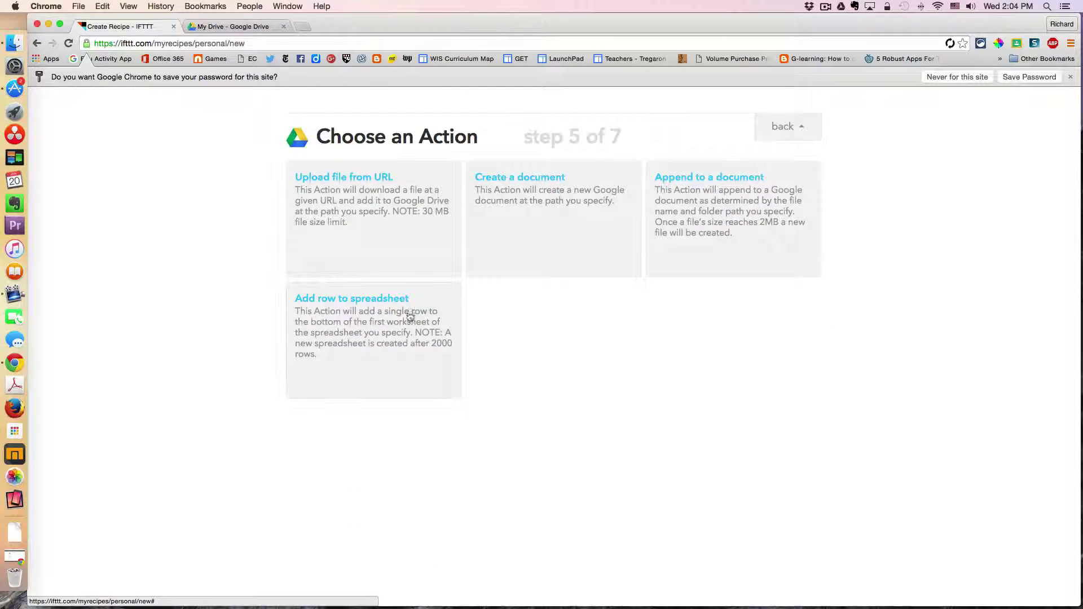
# Create an 'Add row to spreadsheet' action with spreadsheet name 'Twitter Mentions!'
pyautogui.click(381, 302)
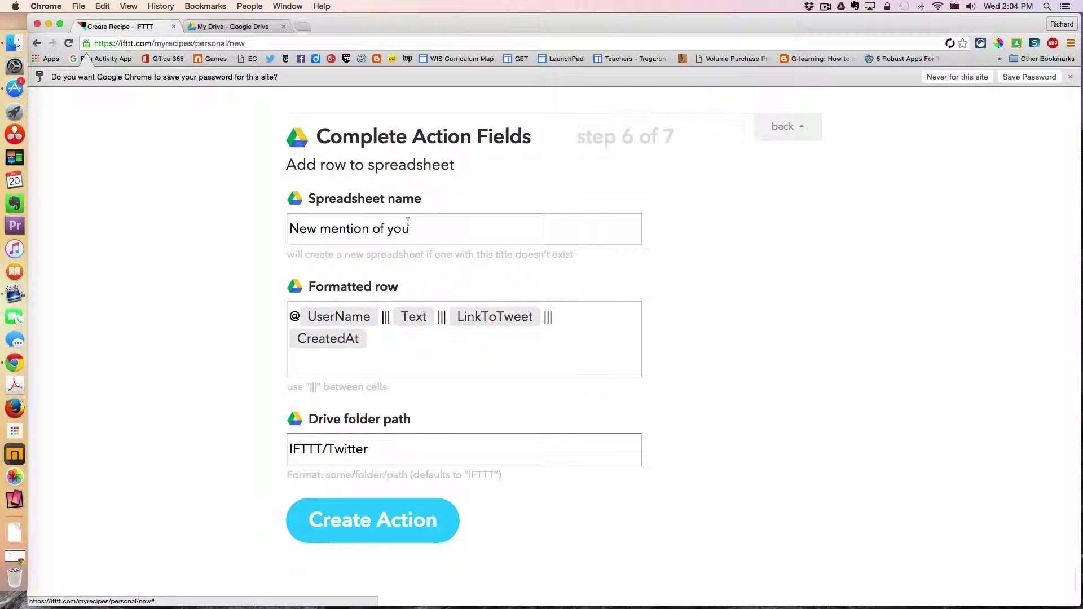
pyautogui.moveTo(414, 229); pyautogui.dragTo(267, 227)
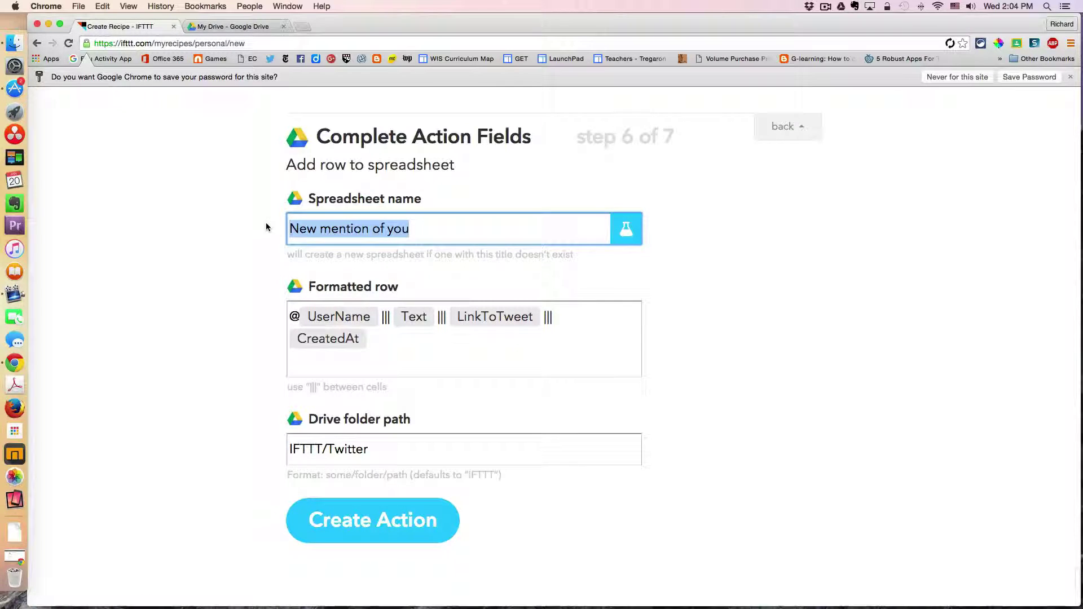
pyautogui.press('BackSpace')
pyautogui.write('T')
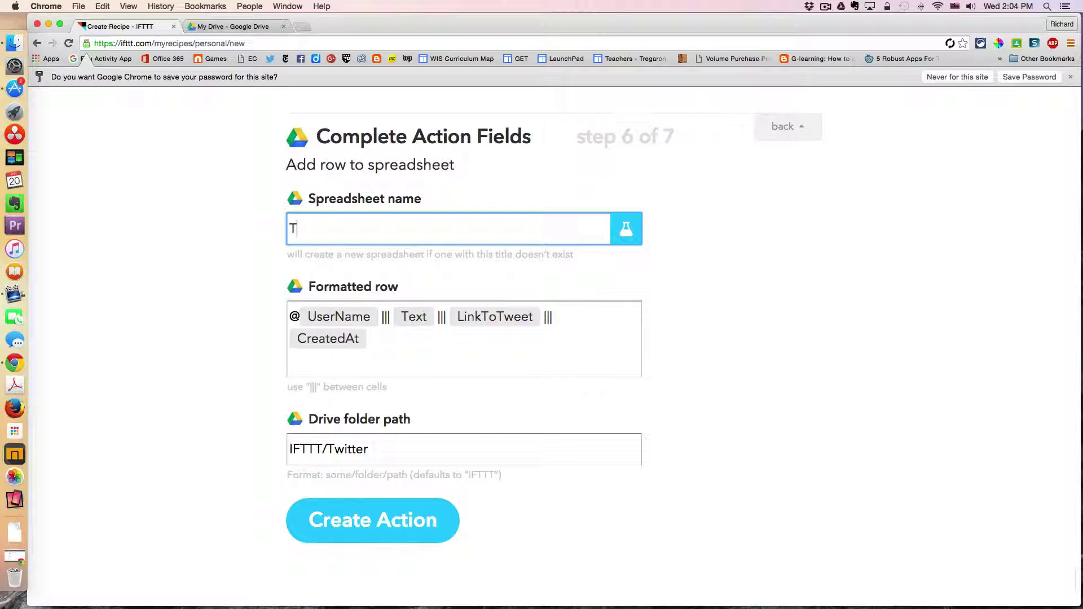
pyautogui.write('witte')
pyautogui.write('r Mentions')
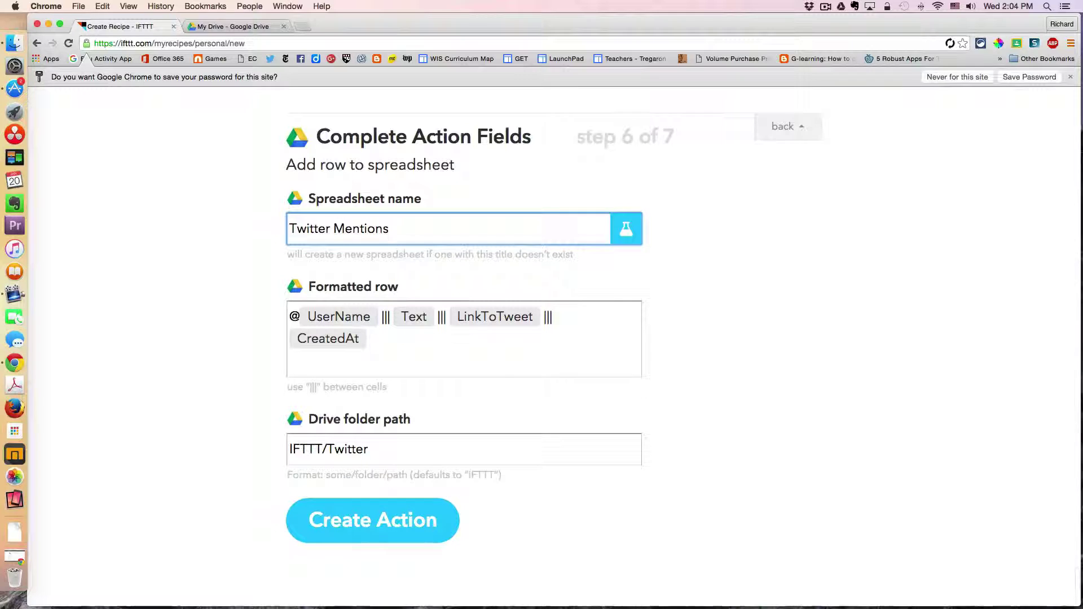
pyautogui.write('!')
pyautogui.click(401, 525)
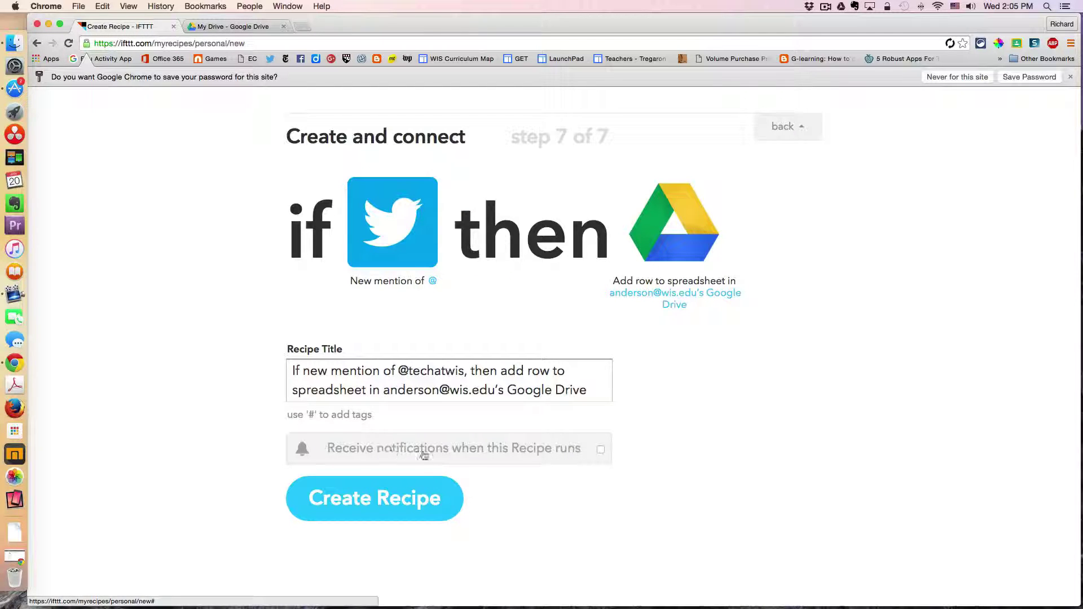
# Save the Twitter-mention-to-Drive recipe and show its Recipe ID page
pyautogui.click(385, 511)
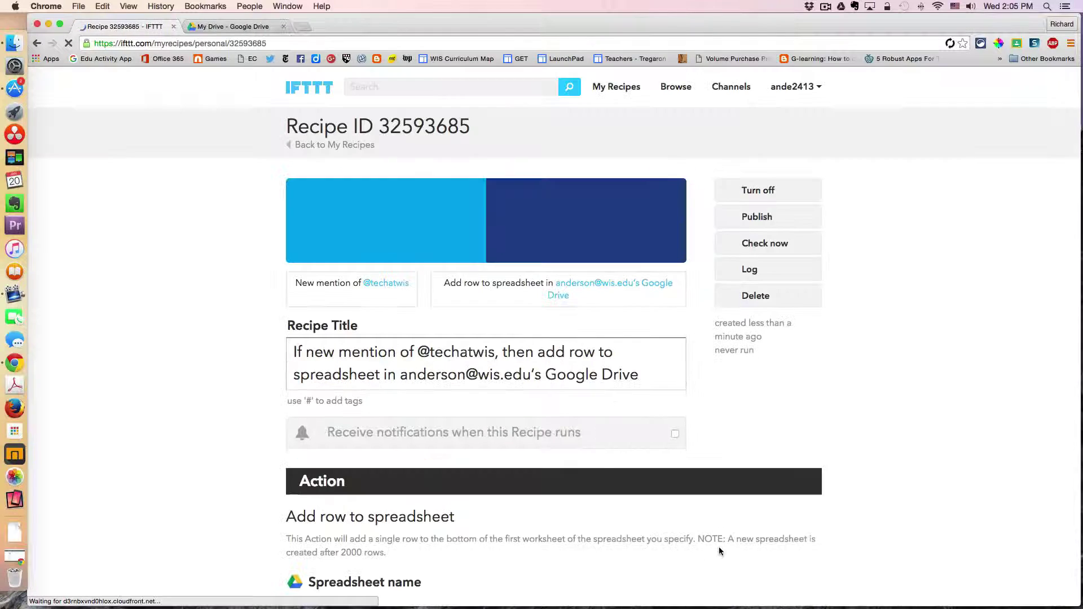